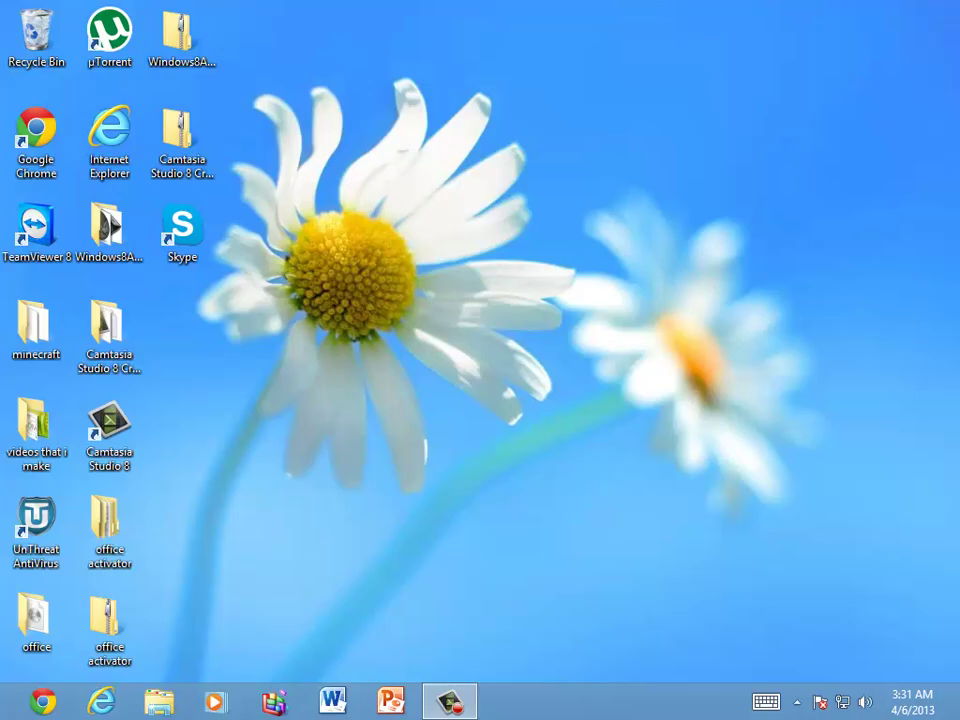
Launch Calendar from its Start tile, return to Start via the charms, then reopen Calendar
{"action": "left_click", "coordinate": [920, 360]}
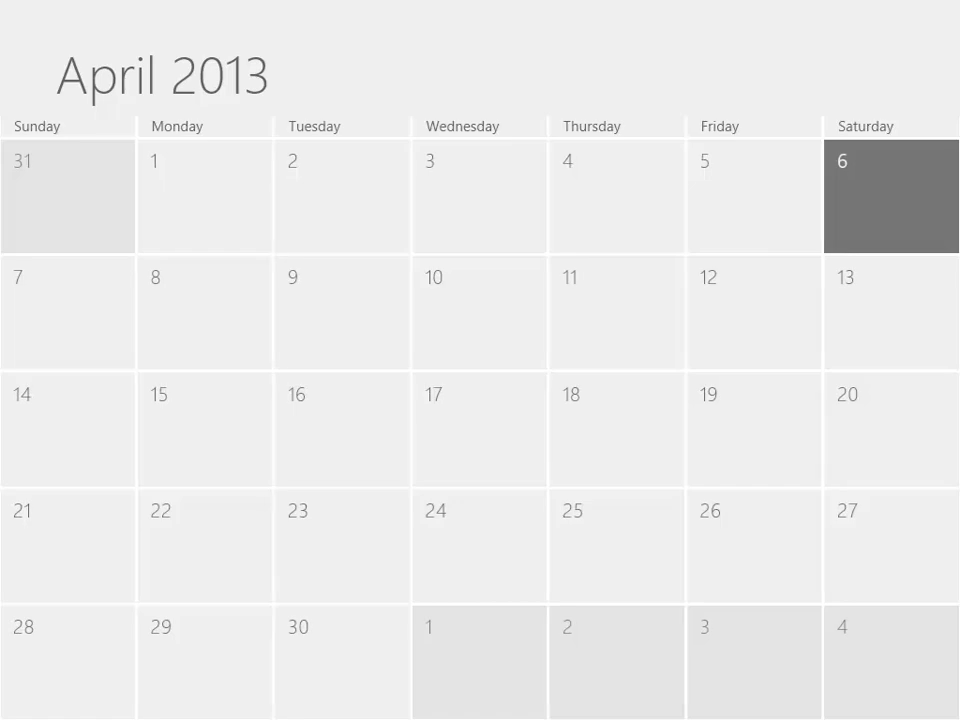
{"action": "key", "text": "super+c"}
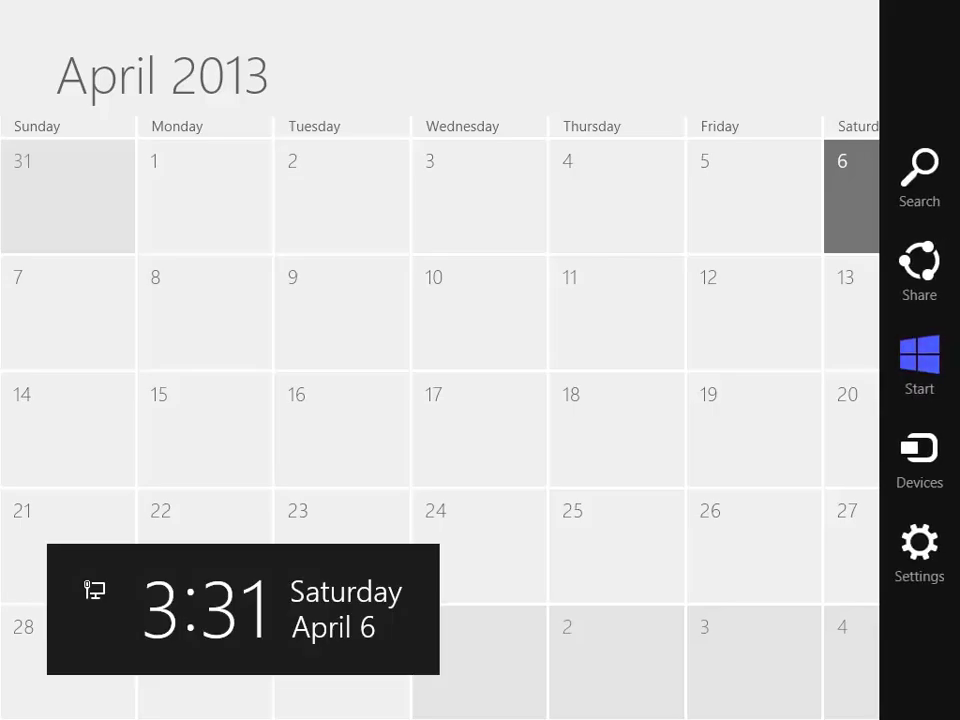
{"action": "left_click", "coordinate": [915, 355]}
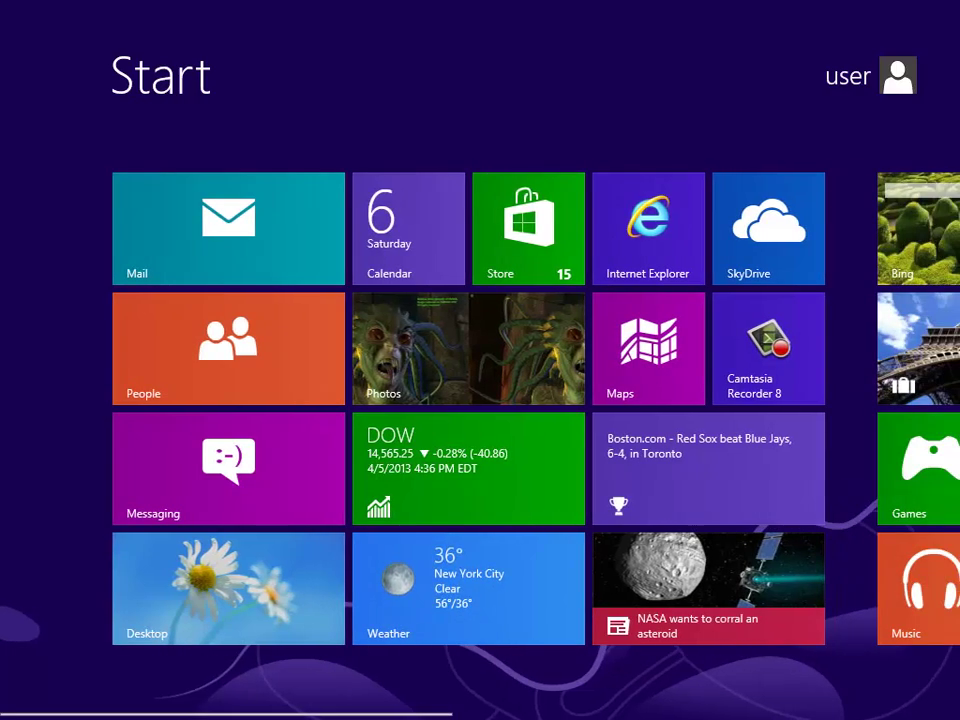
{"action": "left_click", "coordinate": [409, 228]}
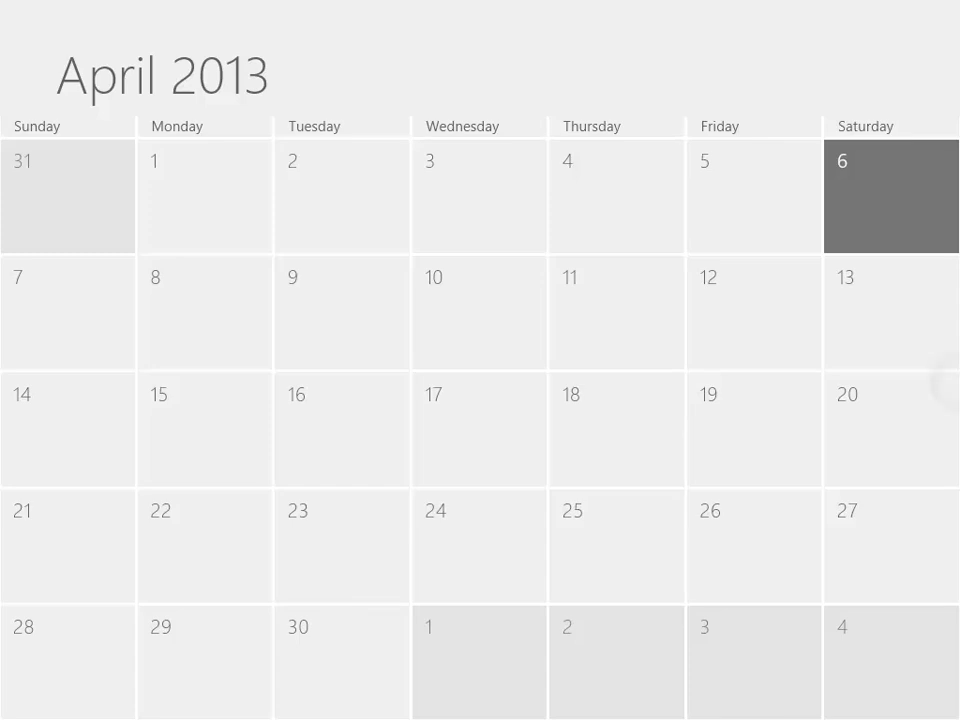
{"action": "left_click", "coordinate": [921, 355]}
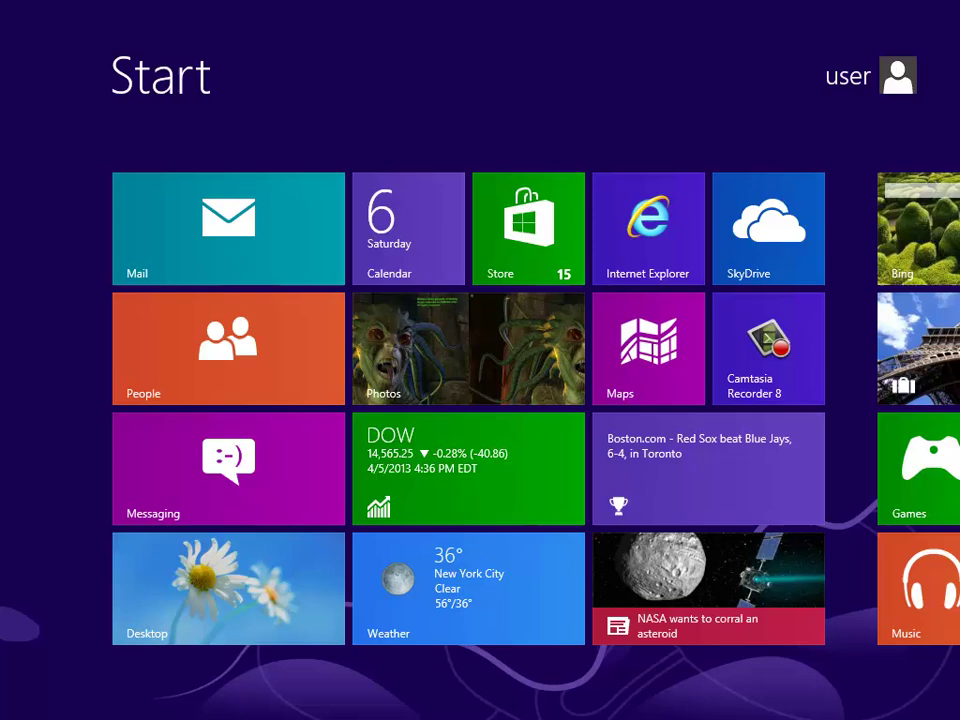
{"action": "scroll", "coordinate": [480, 400], "scroll_direction": "down", "scroll_amount": 3}
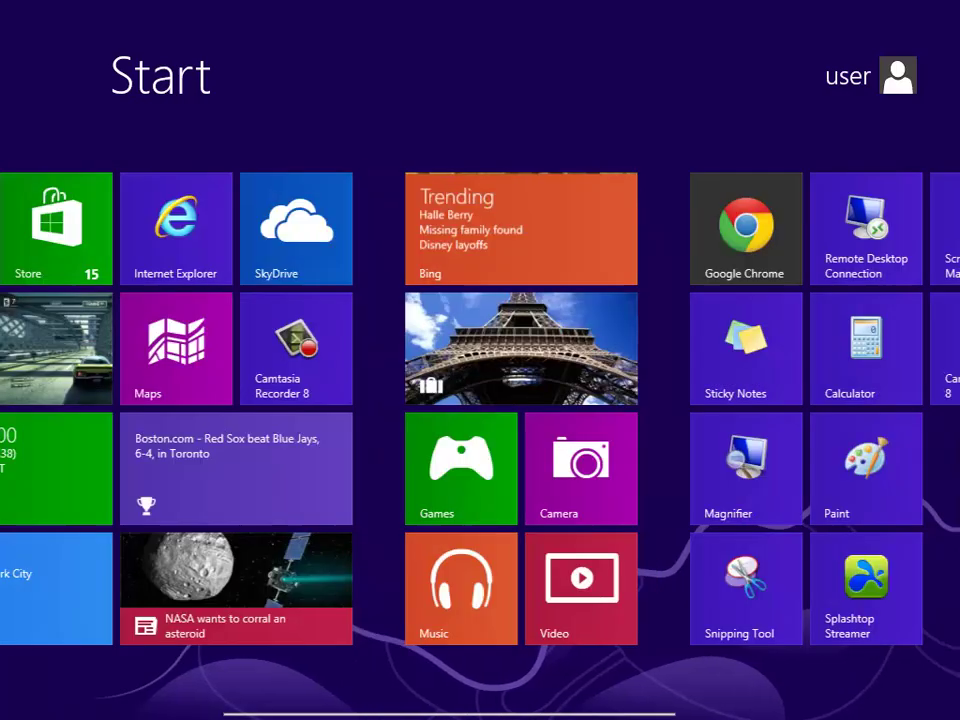
{"action": "scroll", "coordinate": [480, 400], "scroll_direction": "down", "scroll_amount": 3}
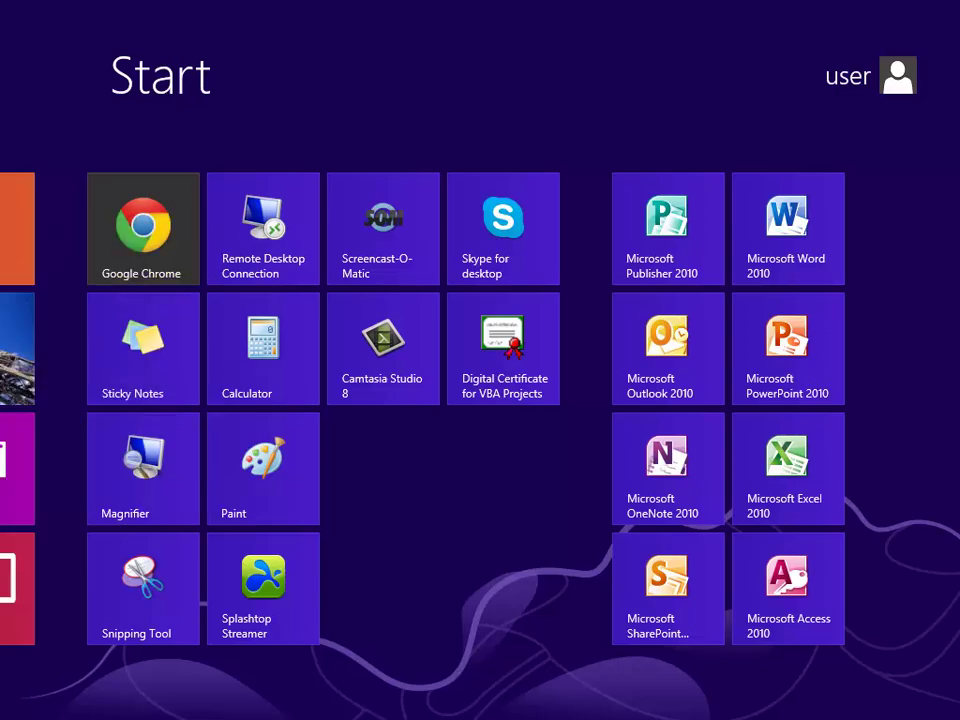
{"action": "left_click", "coordinate": [17, 300]}
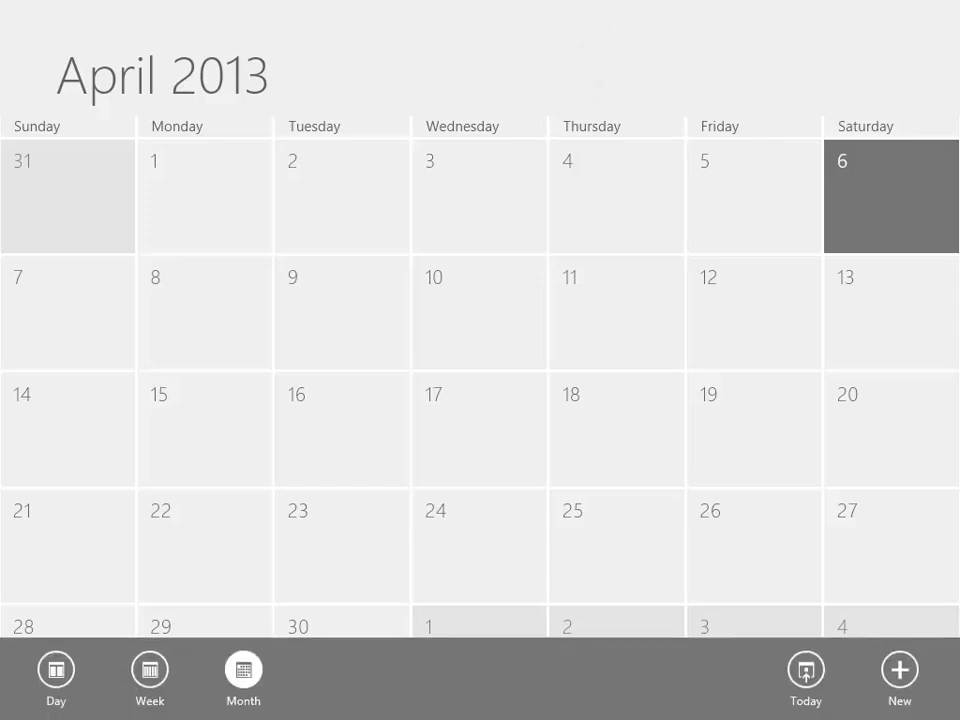
{"action": "key", "text": "alt+F4"}
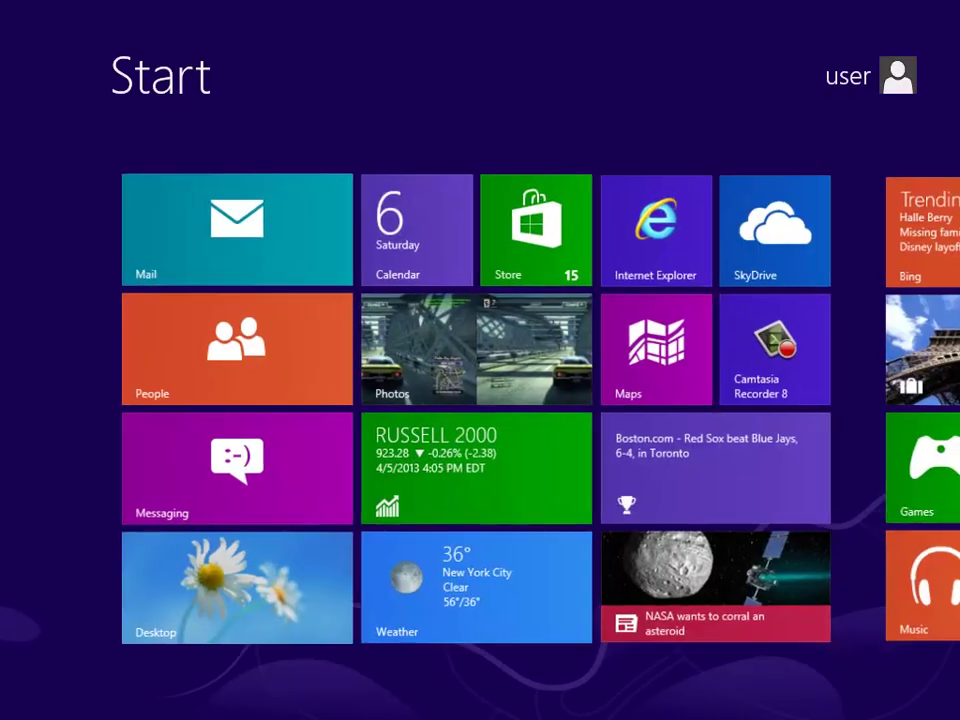
{"action": "key", "text": "super+d"}
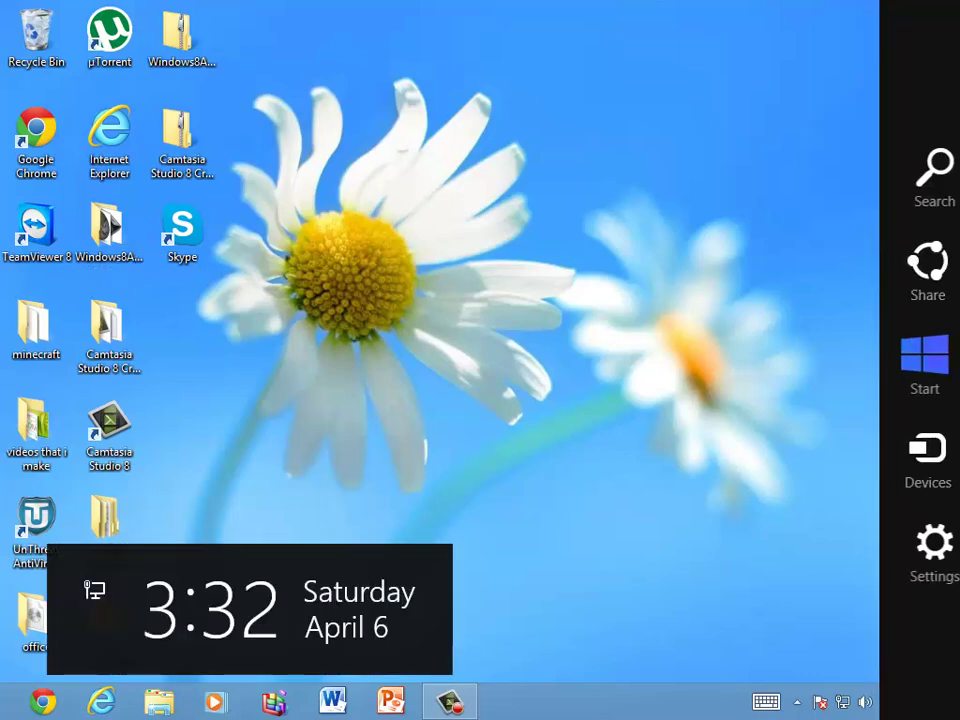
{"action": "left_click", "coordinate": [921, 354]}
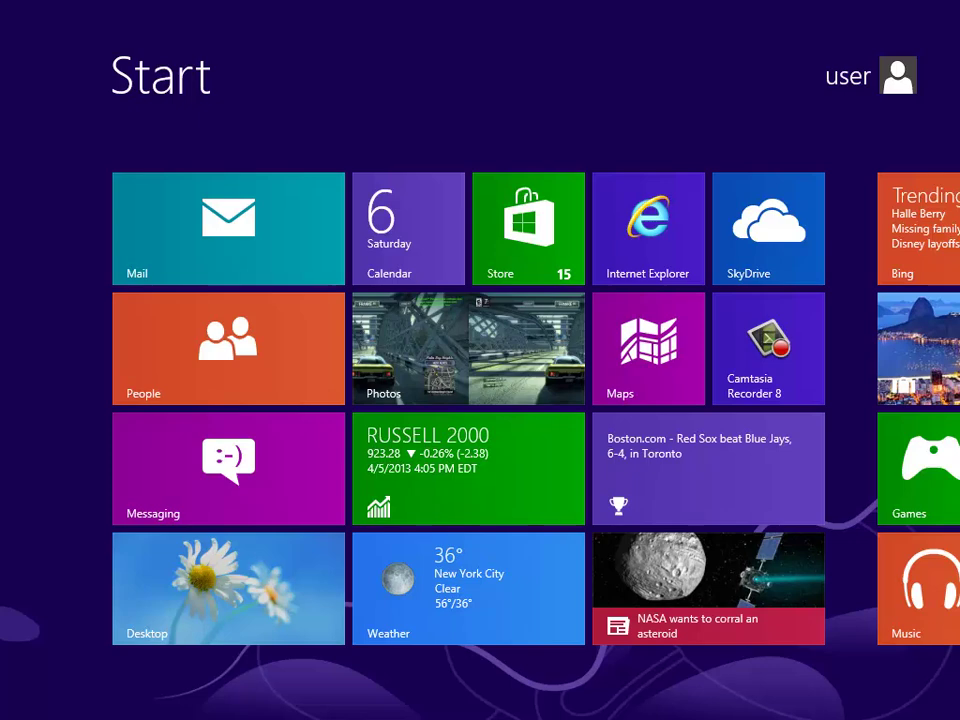
{"action": "key", "text": "Right"}
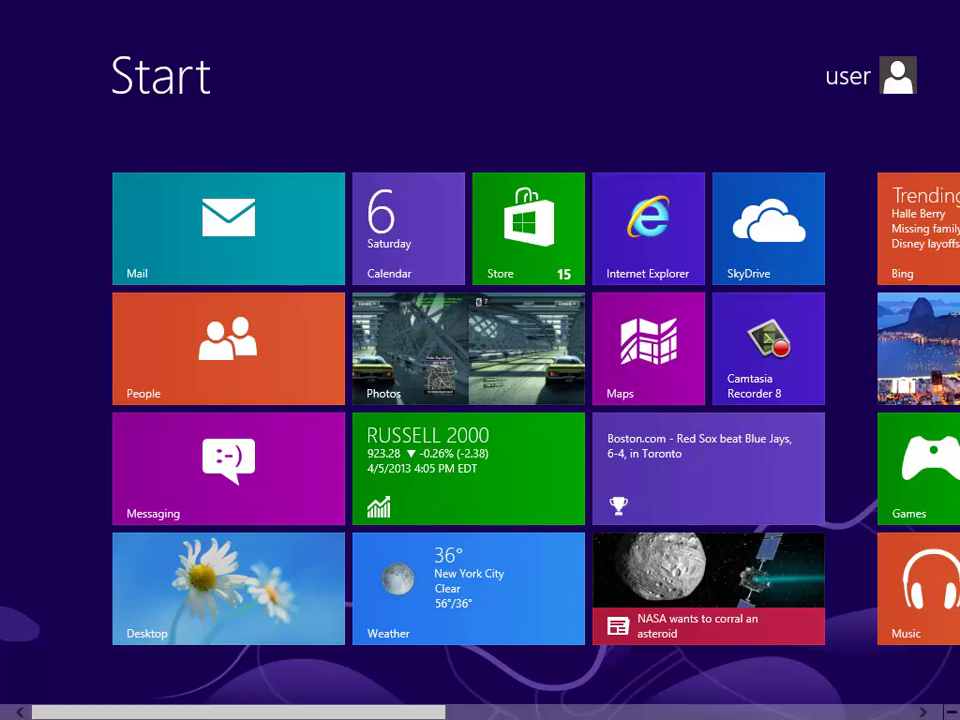
{"action": "key", "text": "Up"}
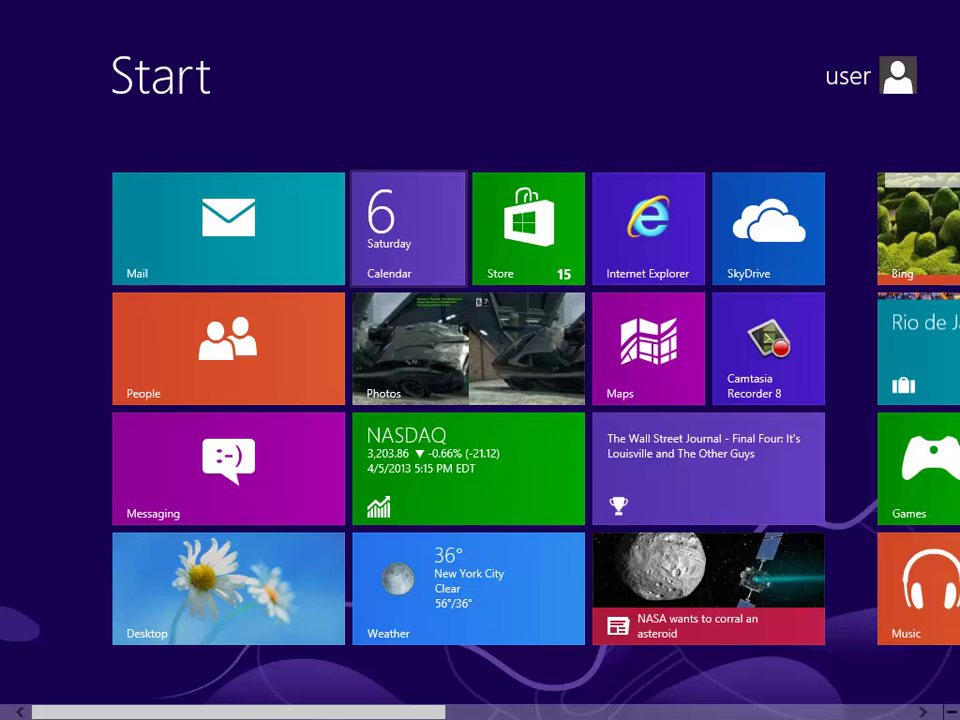
{"action": "key", "text": "Return"}
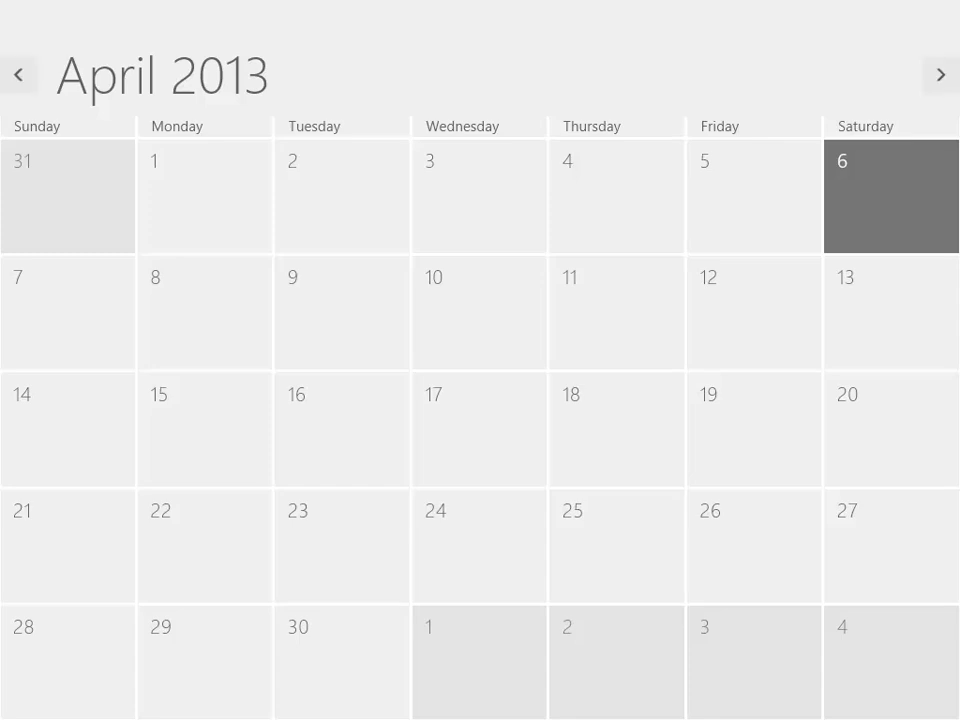
Close Calendar by dragging it from the top edge down to the bottom edge
{"action": "left_click_drag", "start_coordinate": [496, 9], "coordinate": [425, 360]}
{"action": "left_click_drag", "start_coordinate": [525, 9], "coordinate": [493, 703]}
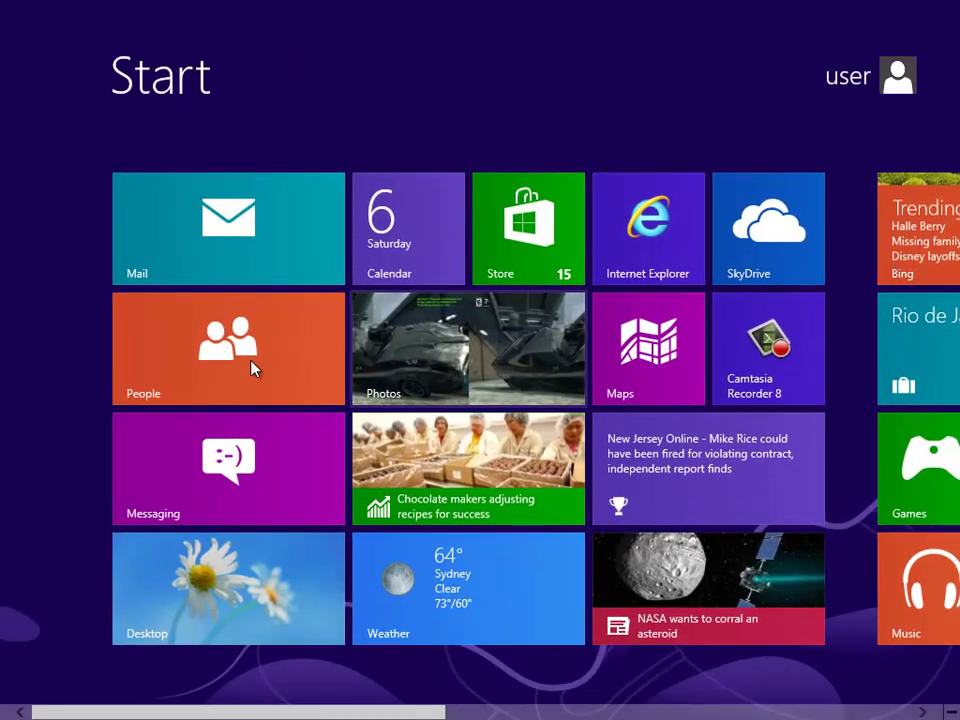
Return to the desktop via the Desktop tile and Windows key, and show the screen recorder's controls
{"action": "left_click", "coordinate": [175, 555]}
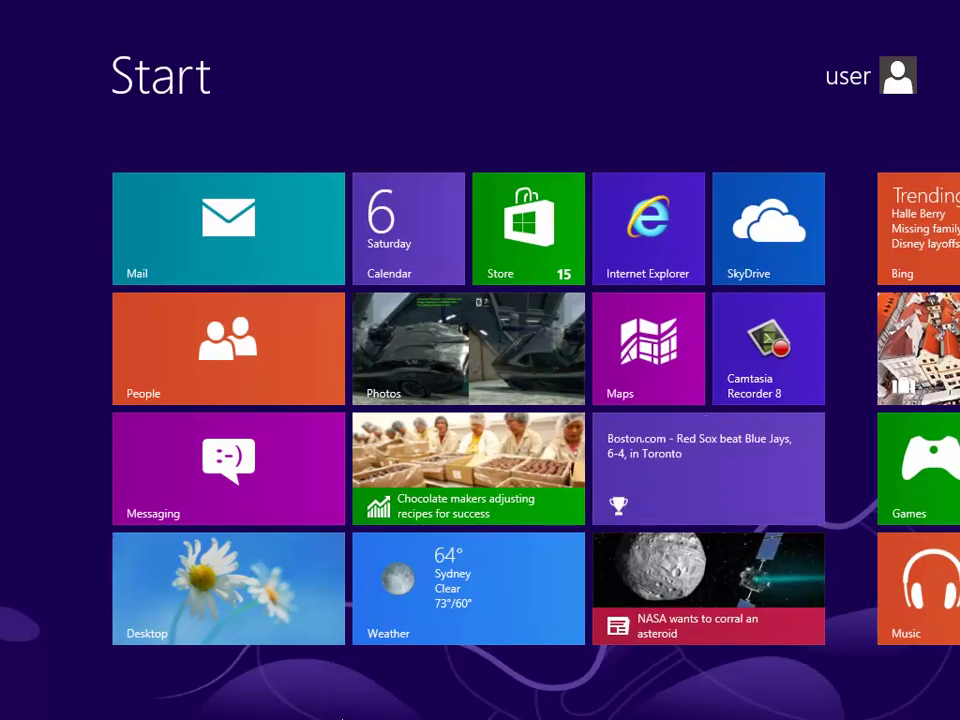
{"action": "key", "text": "super"}
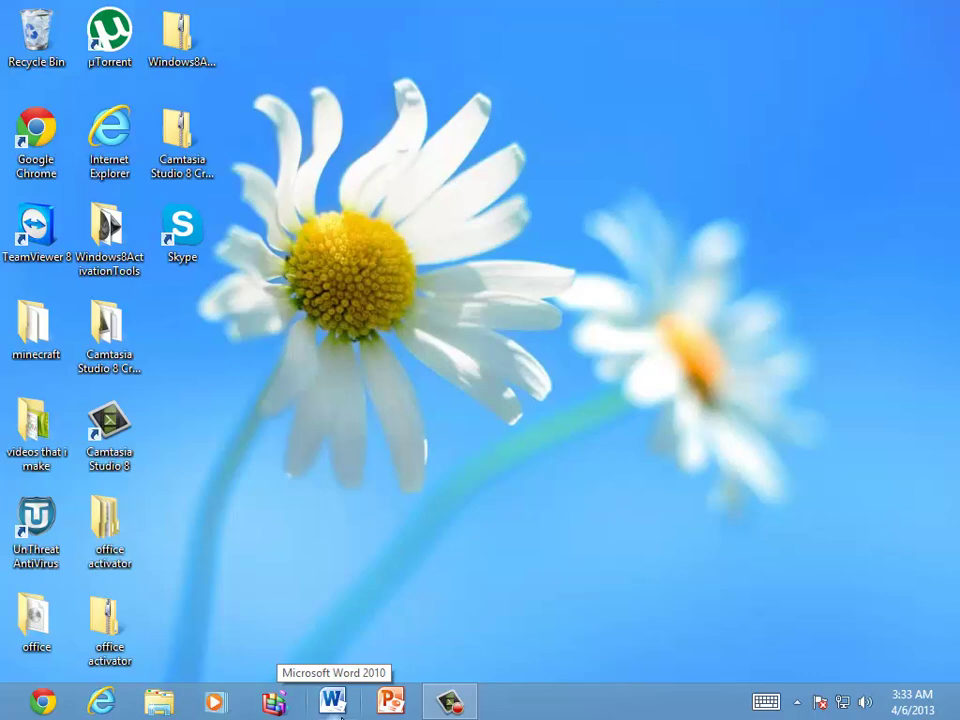
{"action": "left_click", "coordinate": [450, 703]}
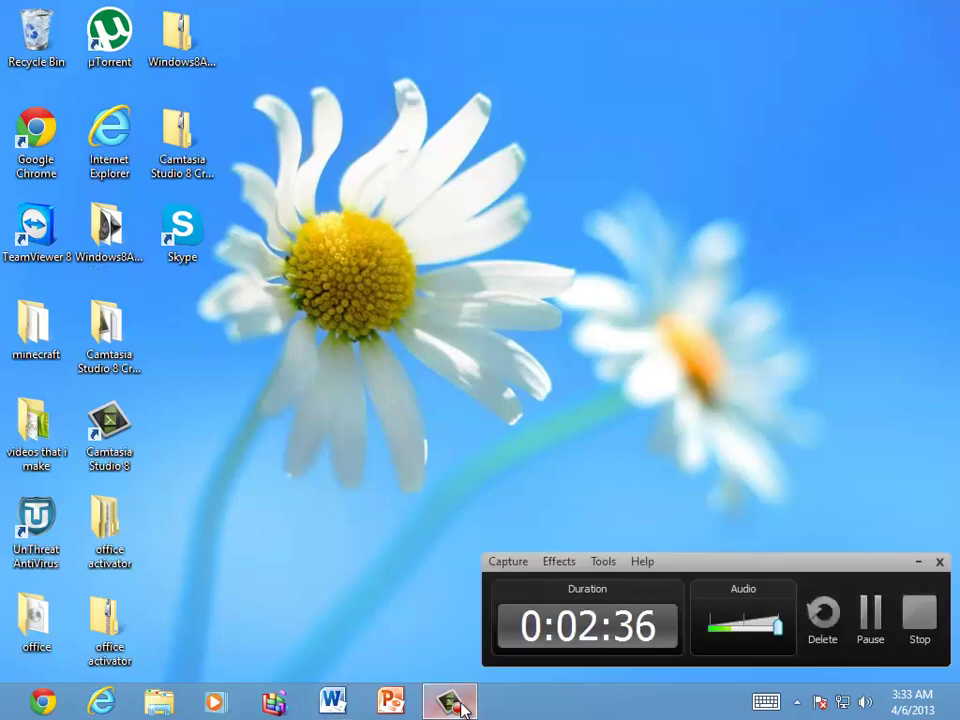